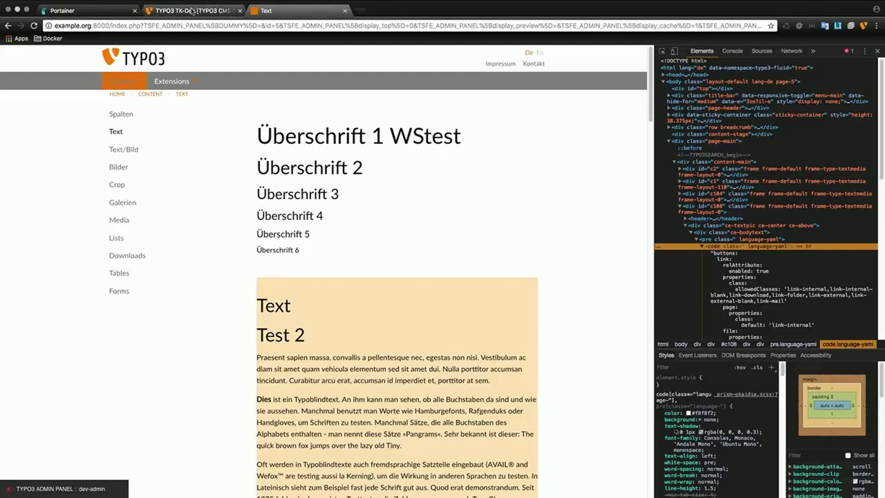
Step: Log back in to the expired TYPO3 backend session by entering the account password
{"action": "left_click", "coordinate": [193, 9]}
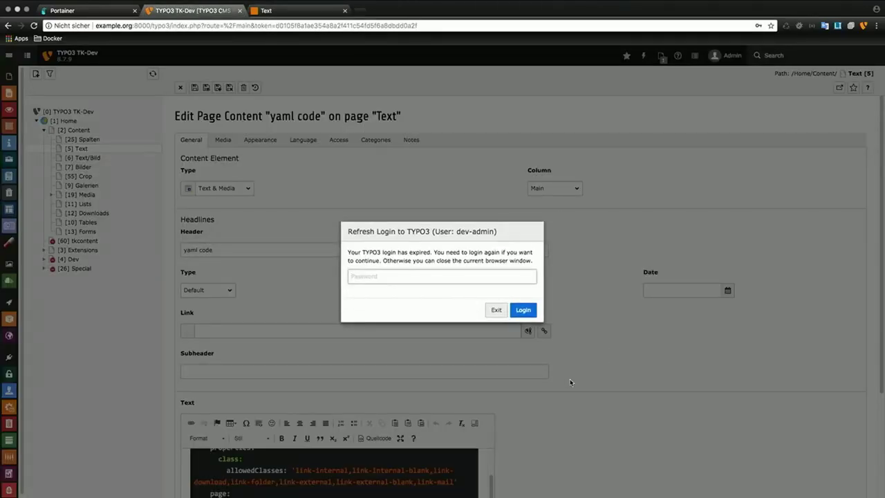
{"action": "left_click", "coordinate": [451, 271]}
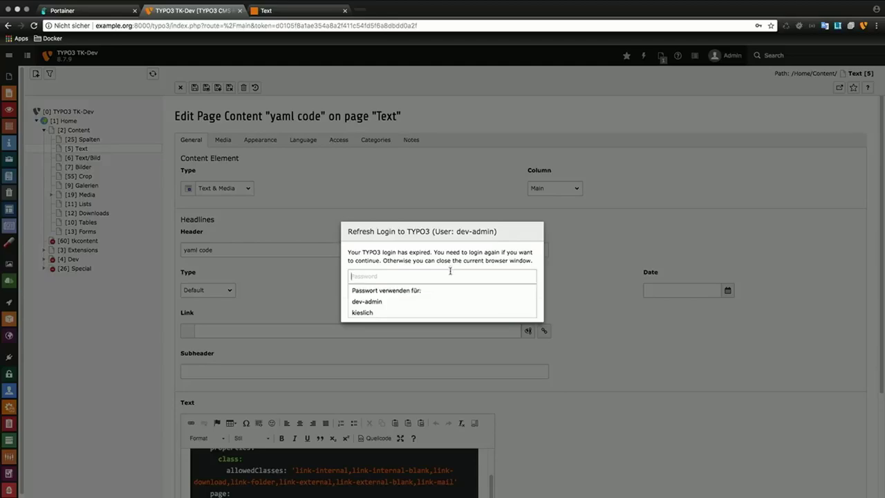
{"action": "type", "text": "•"}
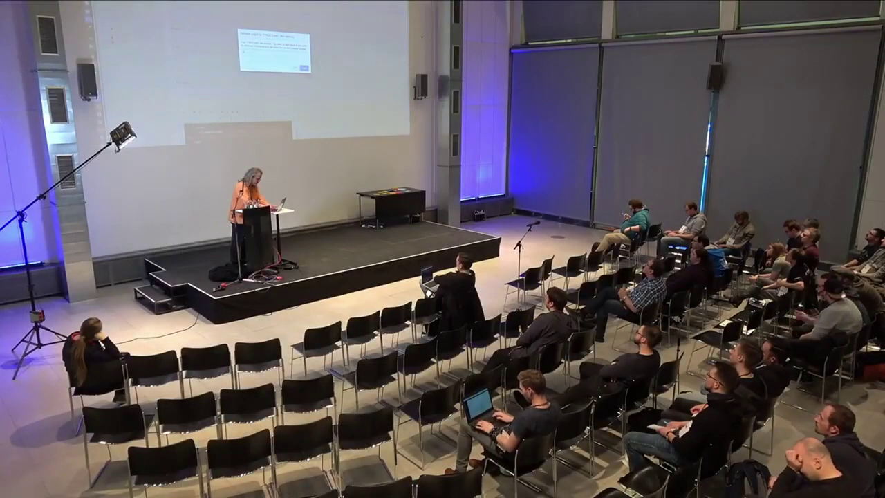
{"action": "key", "text": "Return"}
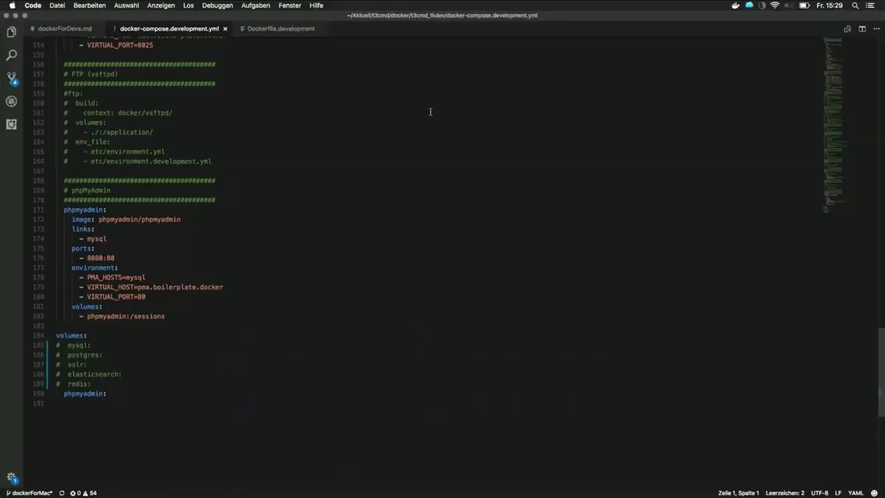
Step: Switch to iTerm2 and list the t3cmd_tkdev project directory's files with ll
{"action": "key", "text": "ctrl+Up"}
{"action": "mouse_move", "coordinate": [156, 32]}
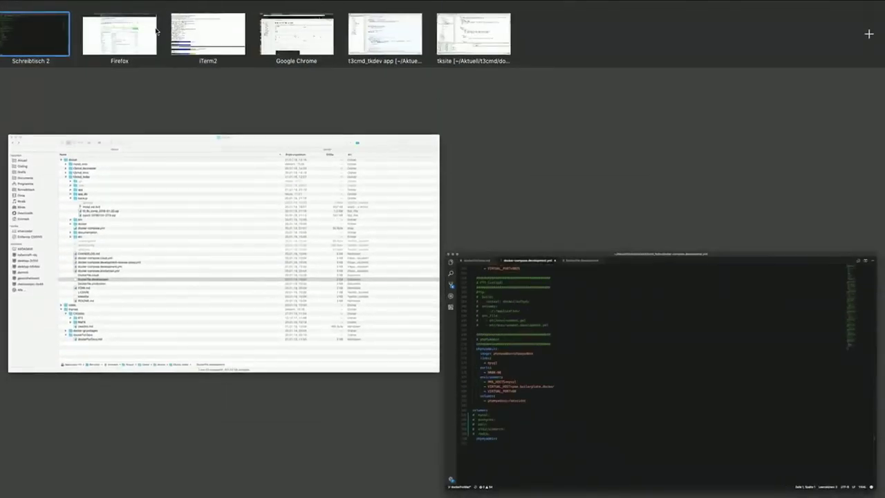
{"action": "left_click", "coordinate": [197, 36]}
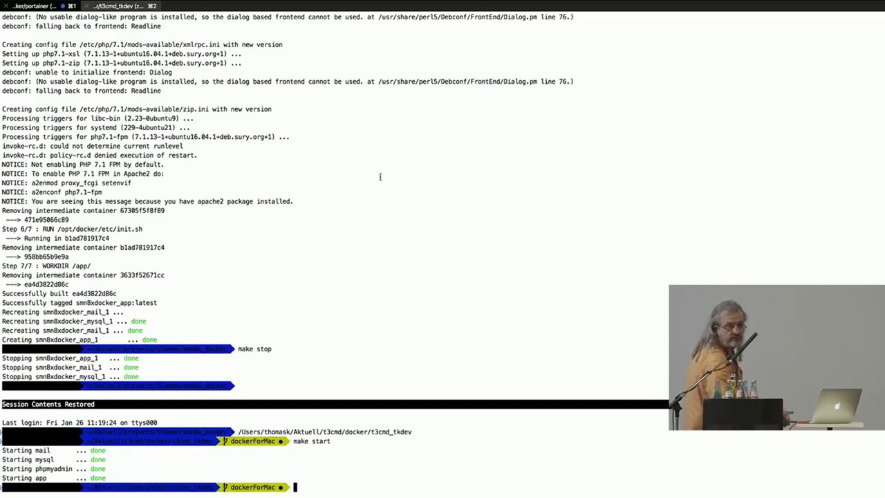
{"action": "type", "text": "ll"}
{"action": "key", "text": "Return"}
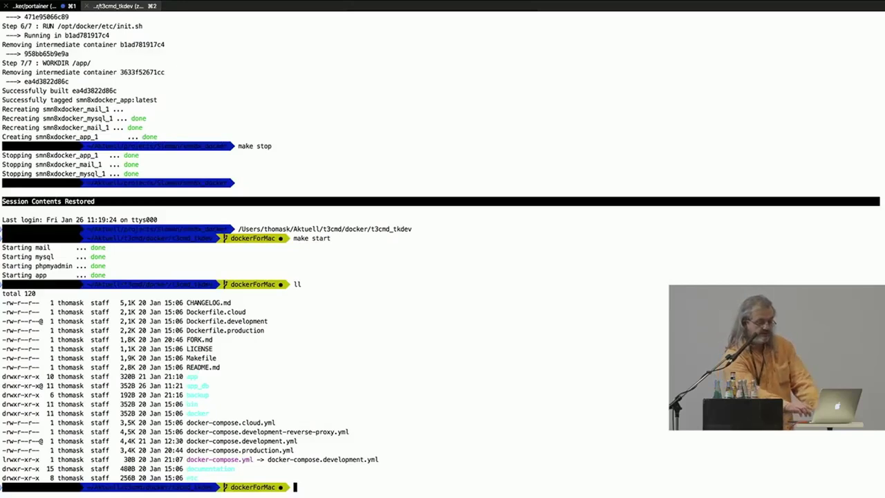
Step: Display the project's available make targets with make list
{"action": "type", "text": "make"}
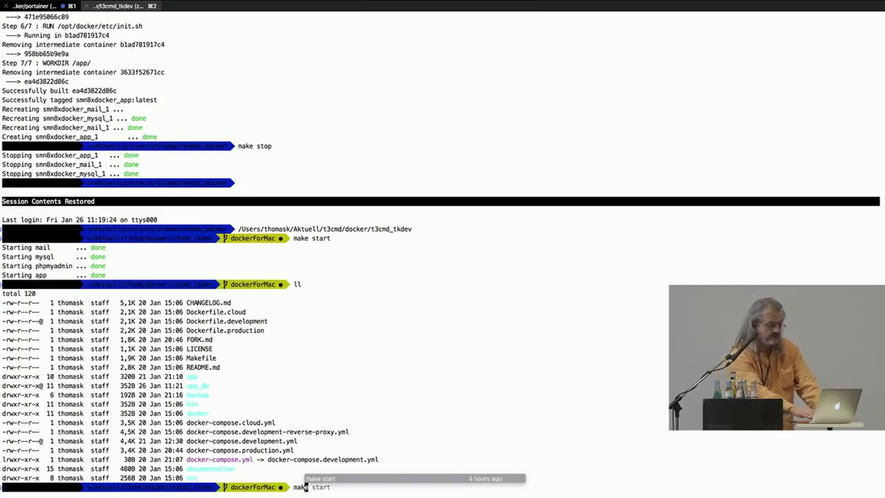
{"action": "type", "text": " list"}
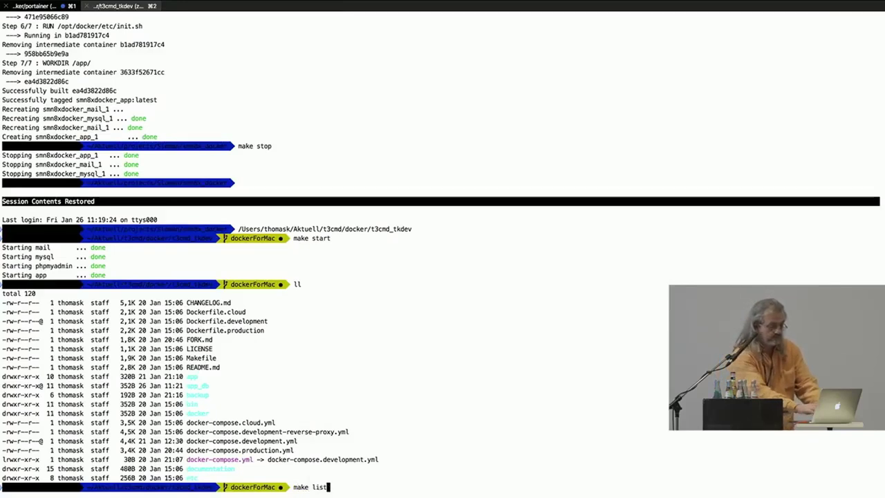
{"action": "key", "text": "Return"}
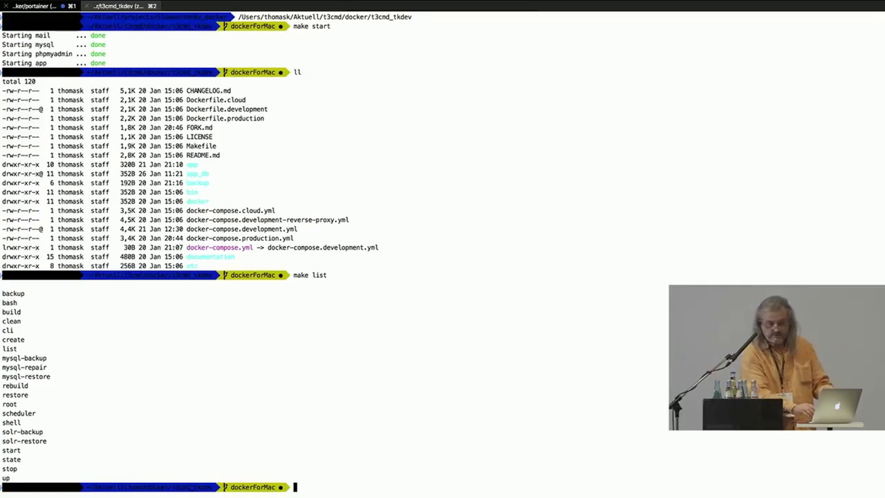
Step: Stop the project's Docker containers with make stop
{"action": "key", "text": "Up"}
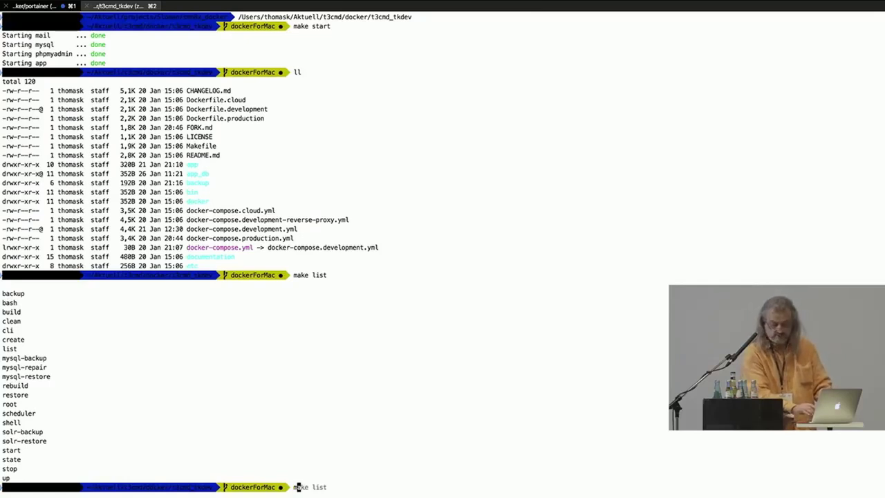
{"action": "type", "text": "make"}
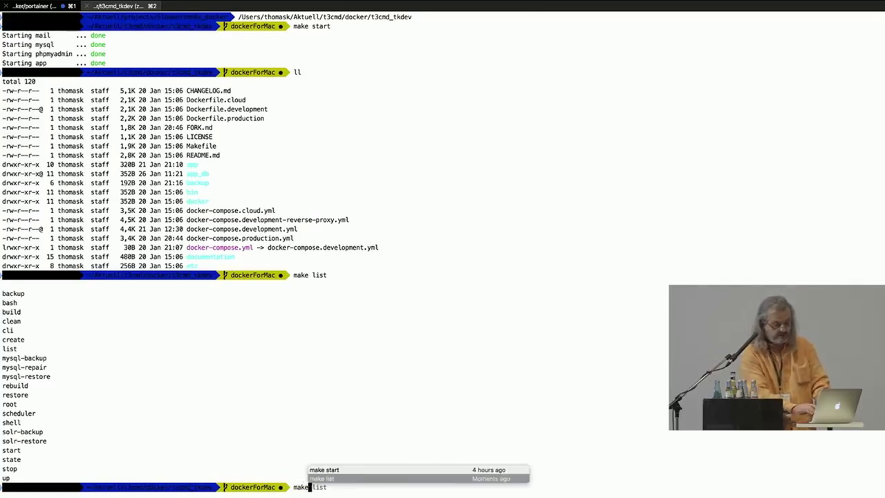
{"action": "type", "text": " stop"}
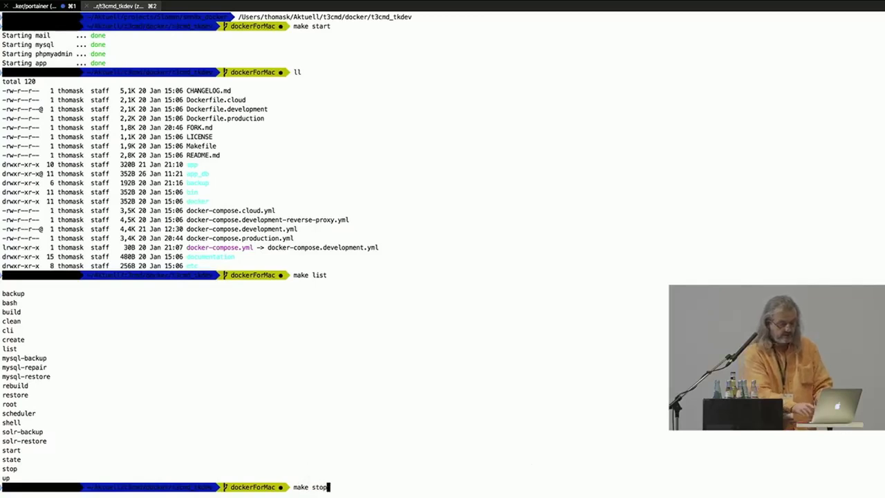
{"action": "key", "text": "Return"}
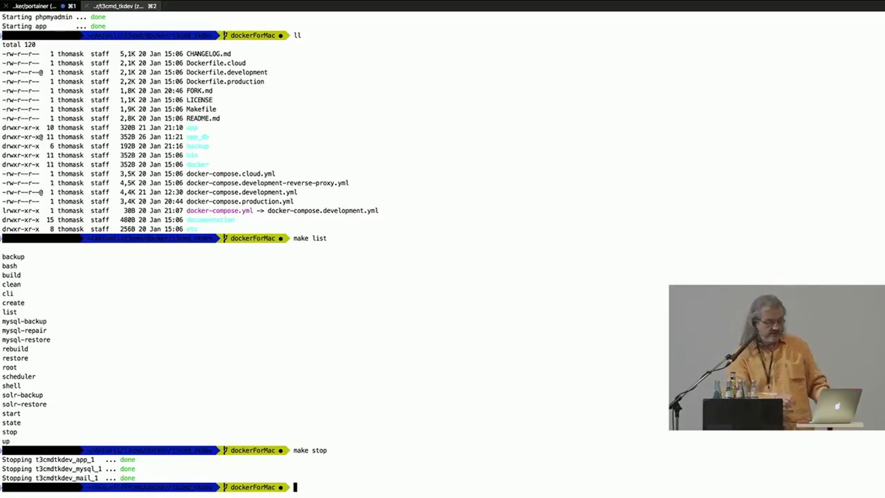
Step: Start the project's Docker containers again with make start
{"action": "key", "text": "Up"}
{"action": "key", "text": "Down"}
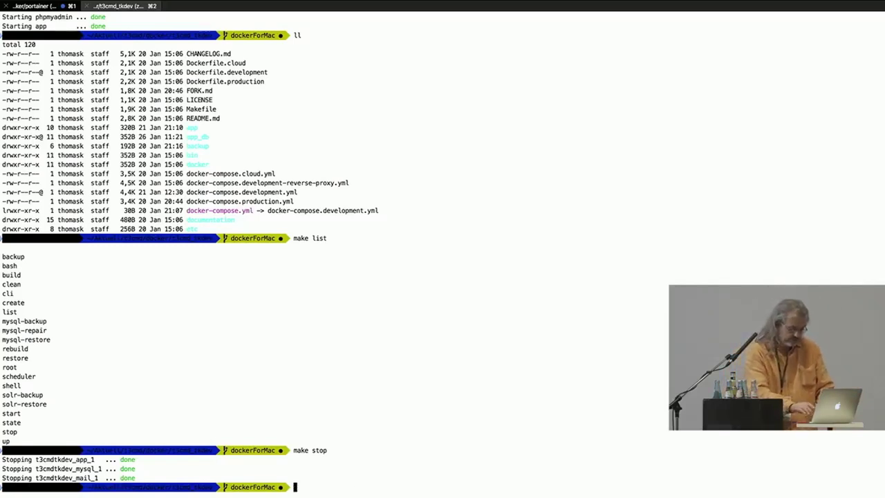
{"action": "type", "text": "make start"}
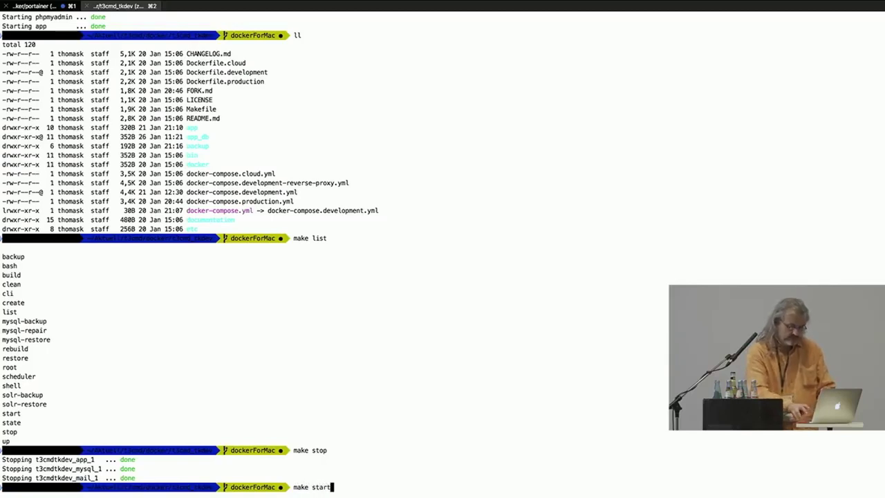
{"action": "key", "text": "Return"}
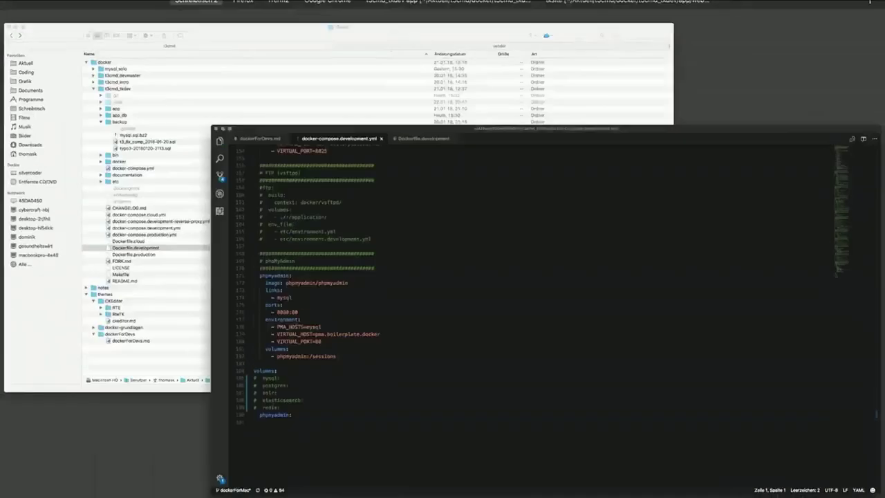
Step: Switch back to iTerm2 and list the running Docker containers with docker ps
{"action": "key", "text": "ctrl+Up"}
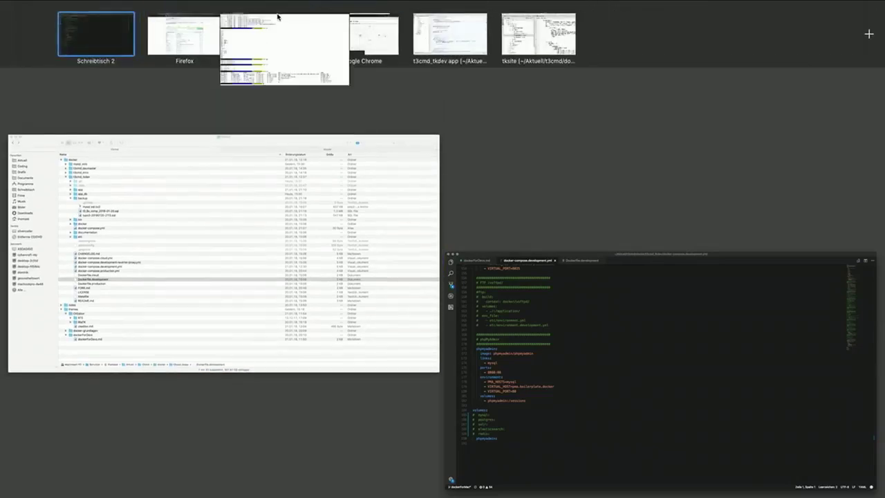
{"action": "left_click", "coordinate": [270, 27]}
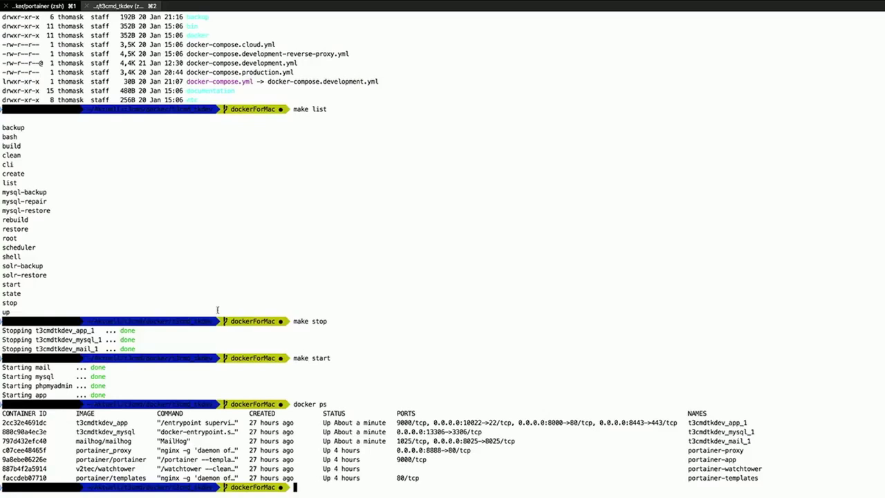
{"action": "type", "text": "docker ps"}
{"action": "key", "text": "Return"}
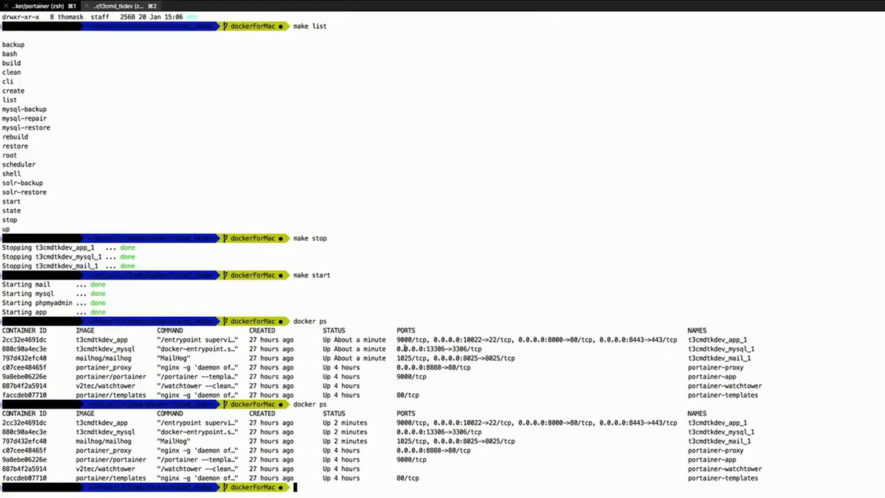
Step: Launch Kitematic and open the settings of the t3cmdtkdev_app_1 container
{"action": "key", "text": "super+space"}
{"action": "type", "text": "kite"}
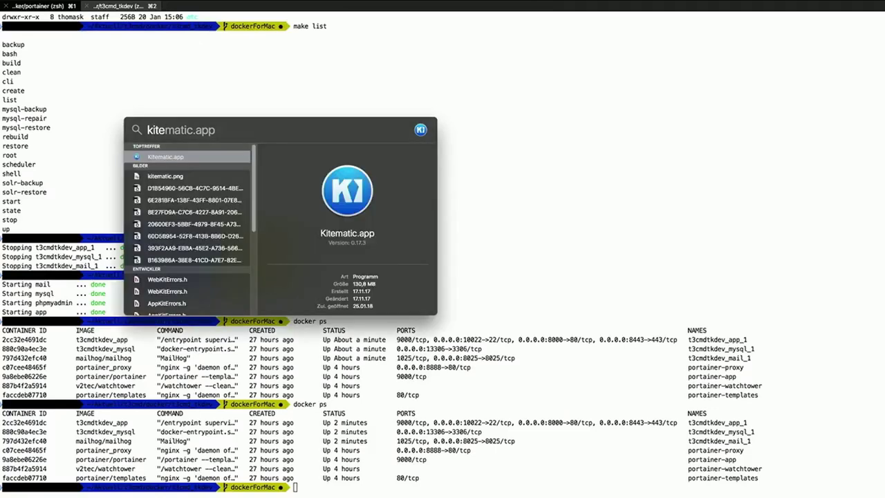
{"action": "key", "text": "Return"}
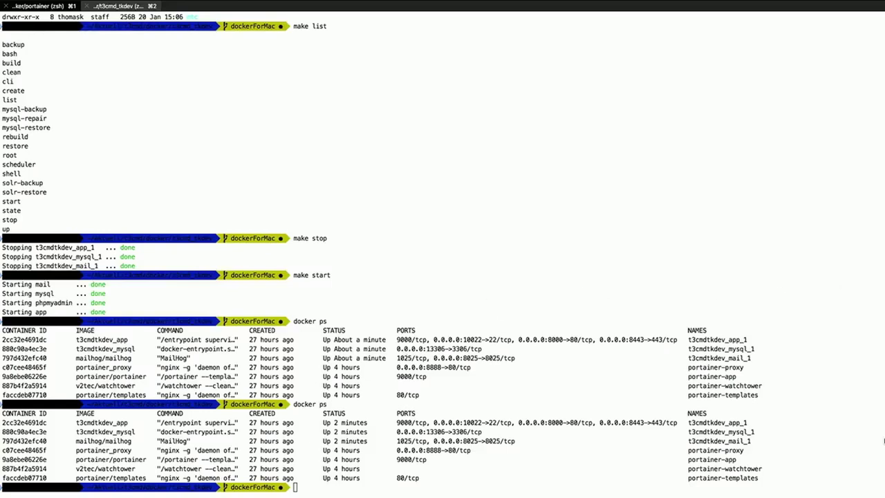
{"action": "key", "text": "ctrl+Left"}
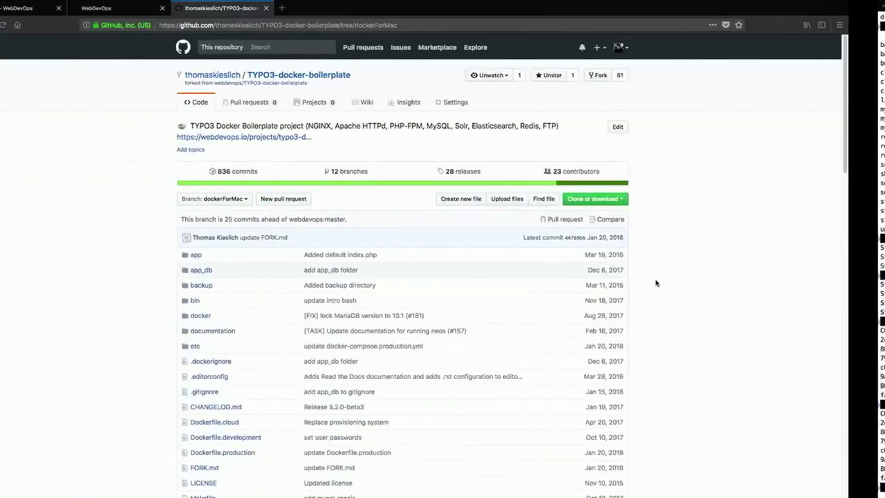
{"action": "key", "text": "ctrl+Left"}
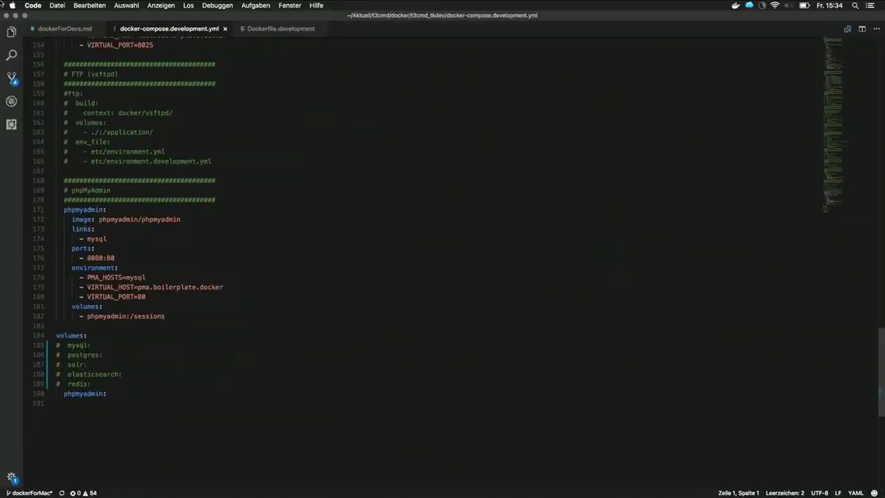
{"action": "key", "text": "super+Tab"}
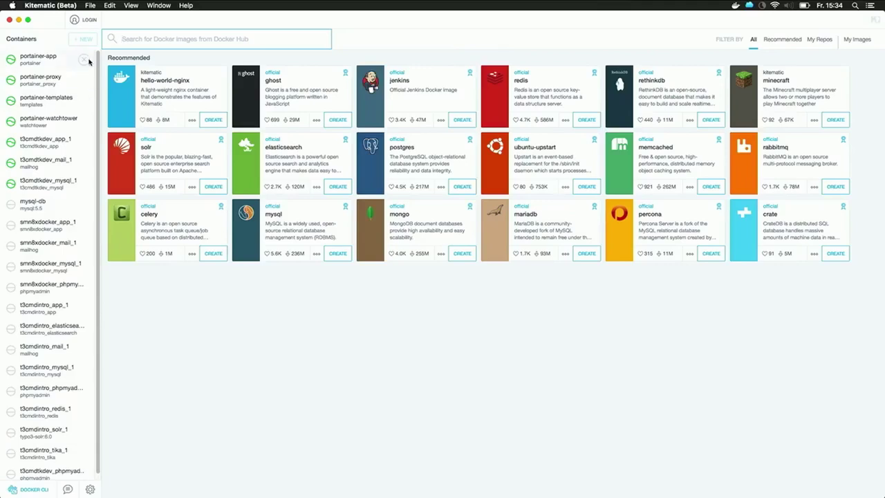
{"action": "left_click", "coordinate": [54, 143]}
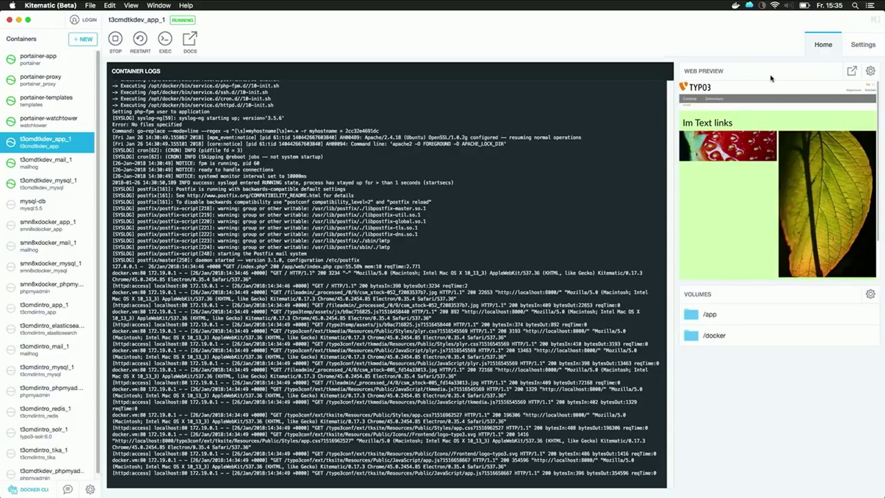
{"action": "left_click", "coordinate": [875, 45]}
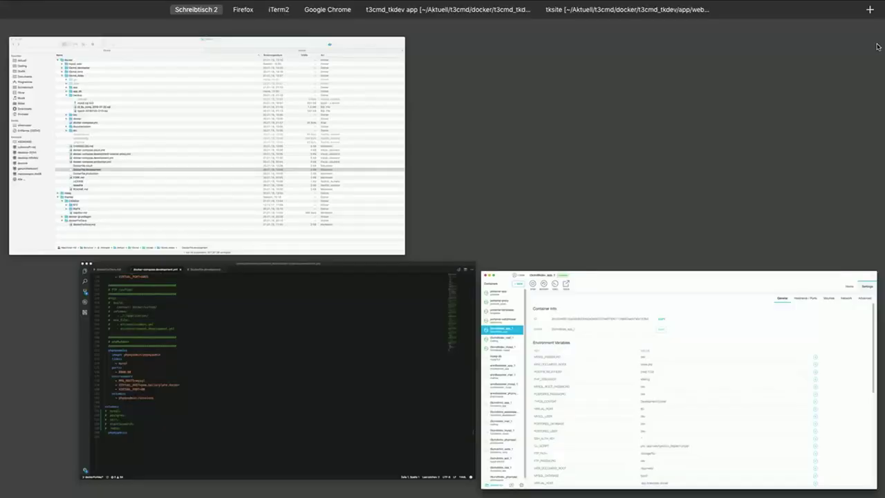
Step: Switch to Portainer in Google Chrome and open the list of Docker images
{"action": "mouse_move", "coordinate": [869, 34]}
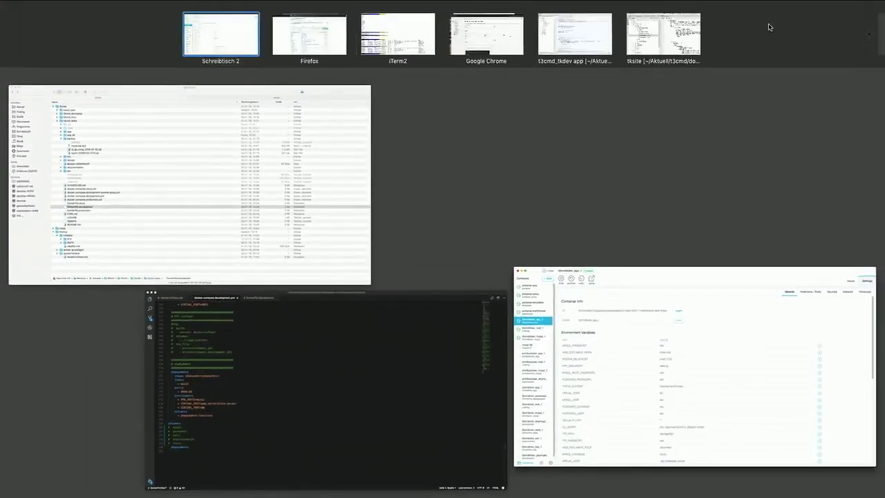
{"action": "left_click", "coordinate": [488, 47]}
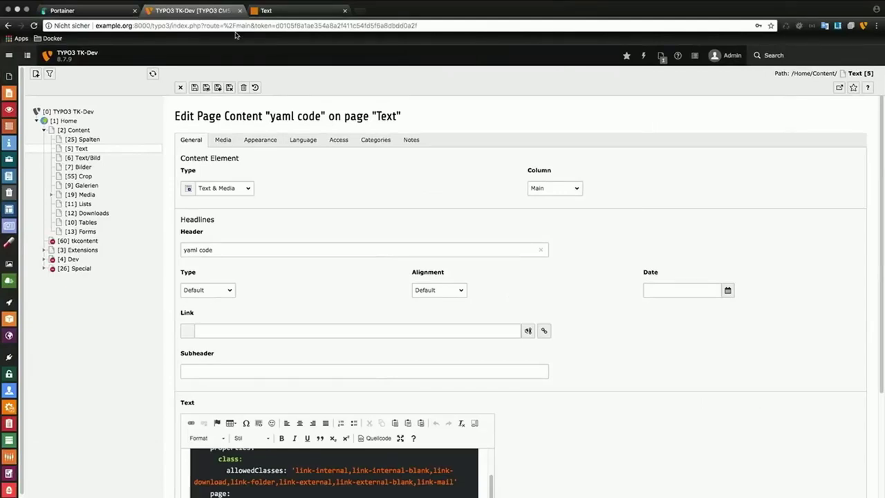
{"action": "key", "text": "ctrl+shift+Tab"}
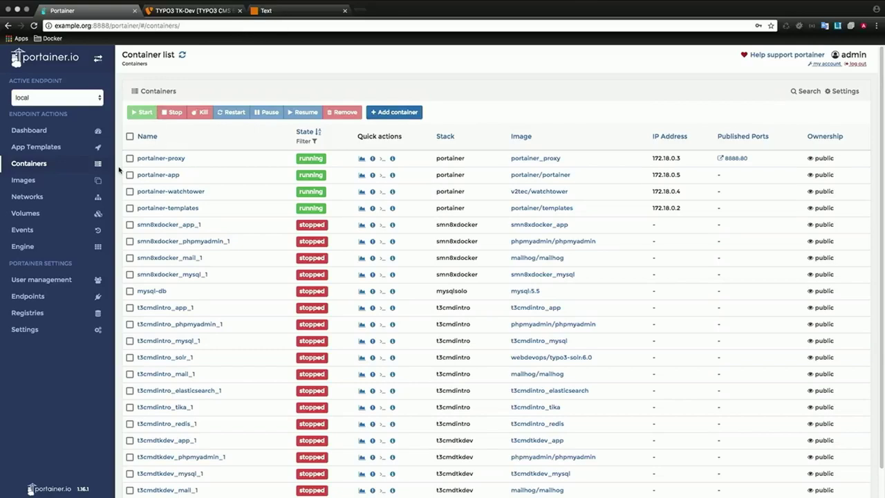
{"action": "left_click", "coordinate": [25, 182]}
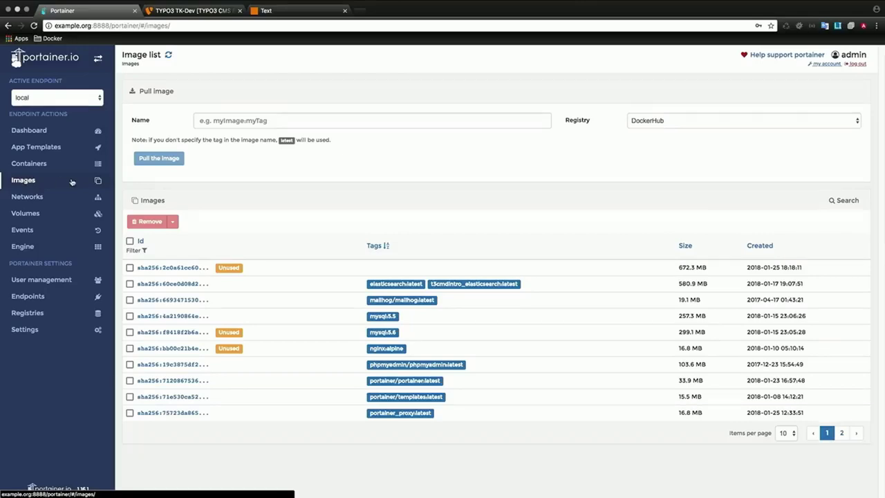
Step: Filter Portainer's volume list to show only unused volumes and select all of them
{"action": "left_click", "coordinate": [27, 213]}
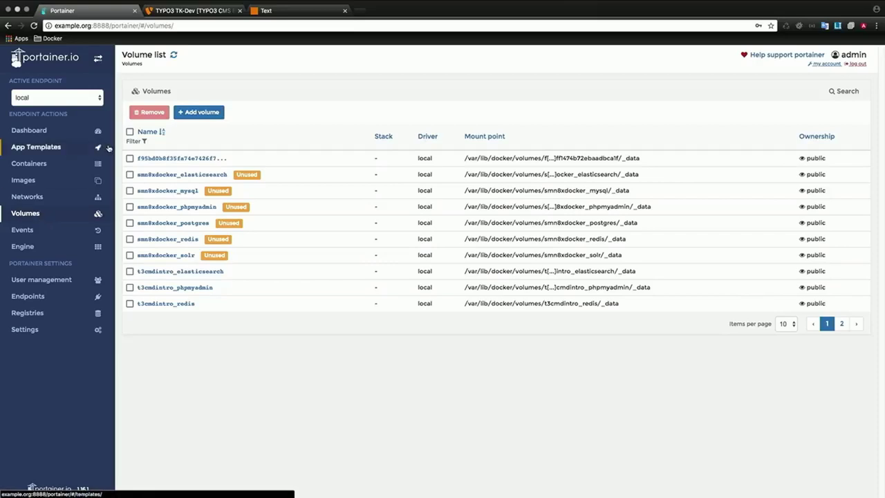
{"action": "left_click", "coordinate": [132, 141]}
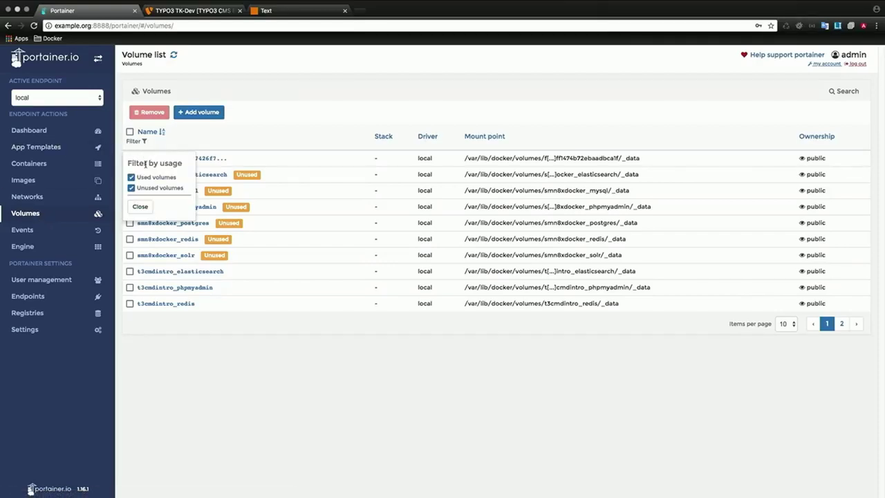
{"action": "left_click", "coordinate": [146, 178]}
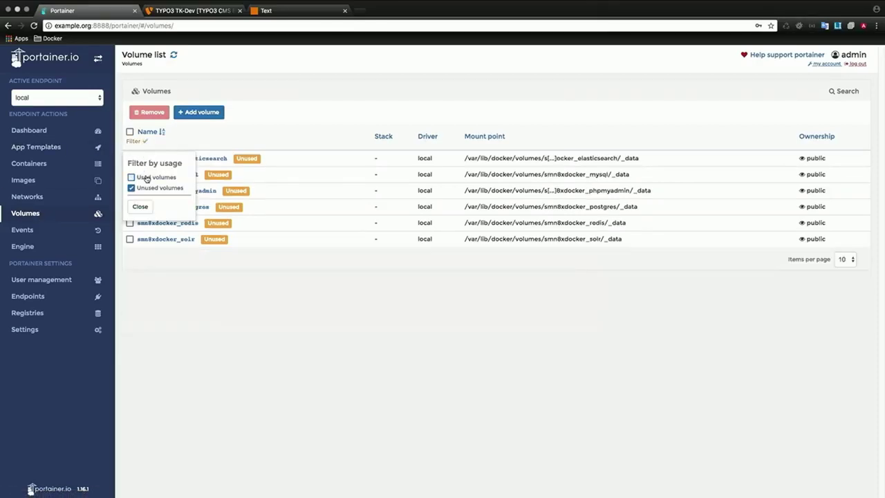
{"action": "left_click", "coordinate": [130, 131]}
{"action": "left_click", "coordinate": [141, 206]}
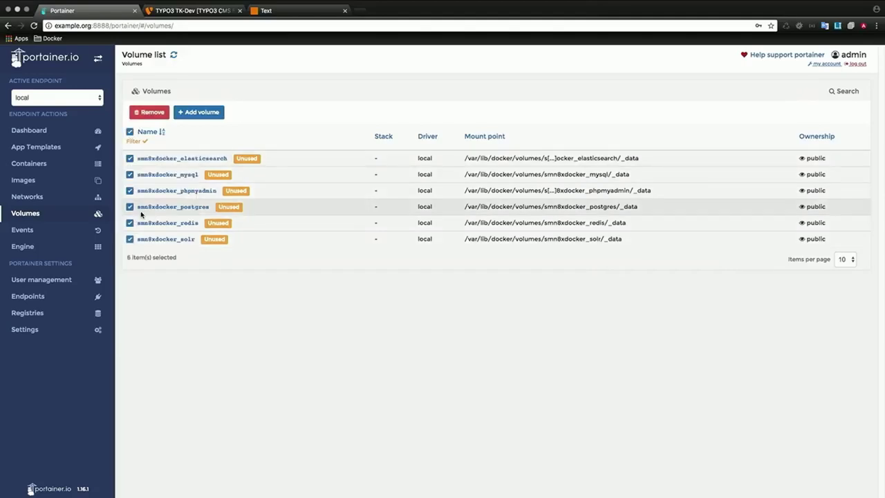
Step: Remove all the selected unused volumes from the volume list
{"action": "left_click", "coordinate": [147, 110]}
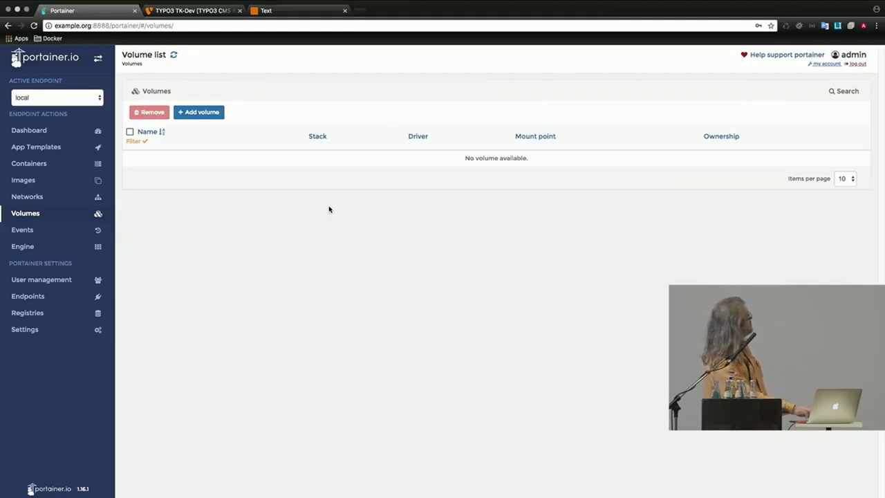
Step: Switch to the t3cmd_tkdev app project in PhpStorm and expand the Languages & Frameworks section of its preferences
{"action": "key", "text": "ctrl+Up"}
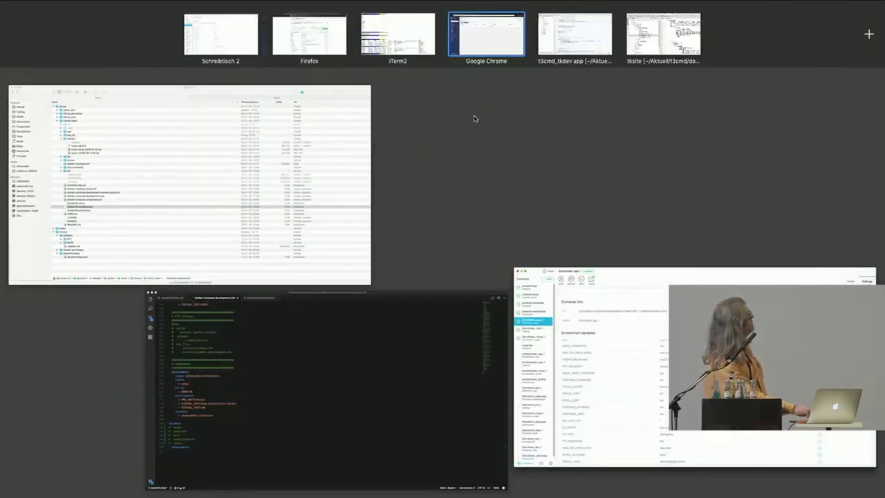
{"action": "left_click", "coordinate": [565, 42]}
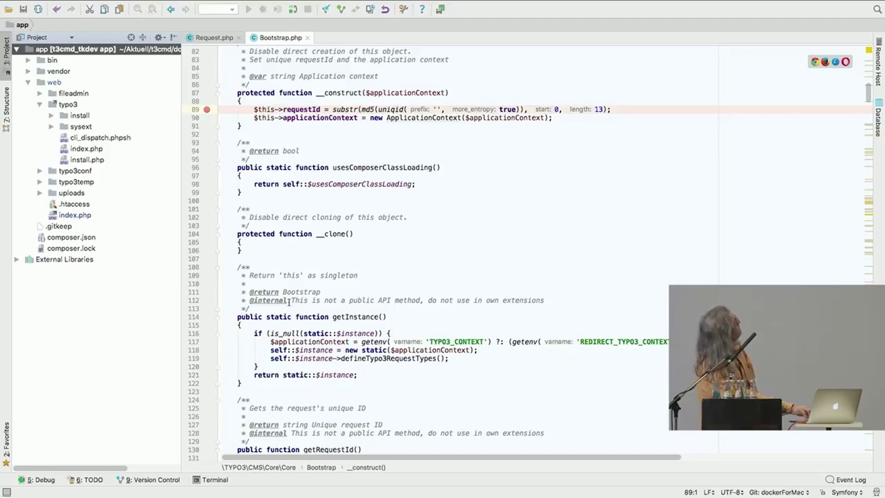
{"action": "left_click", "coordinate": [404, 11]}
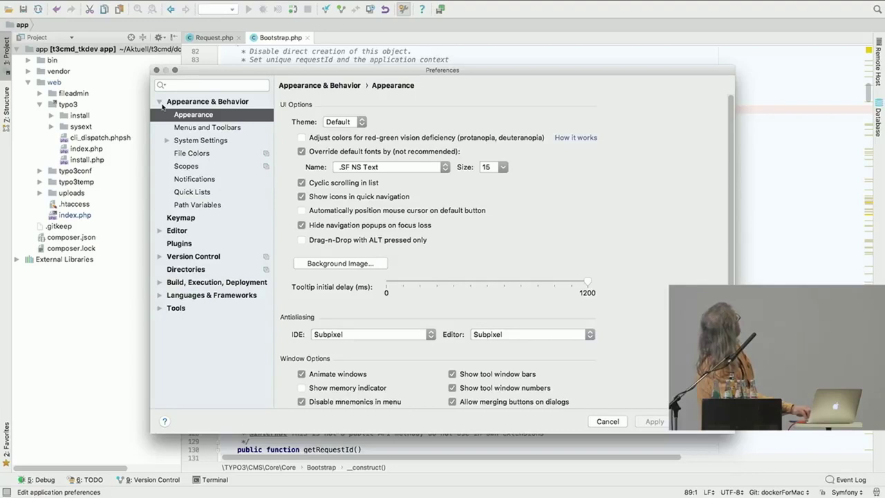
{"action": "left_click", "coordinate": [160, 102]}
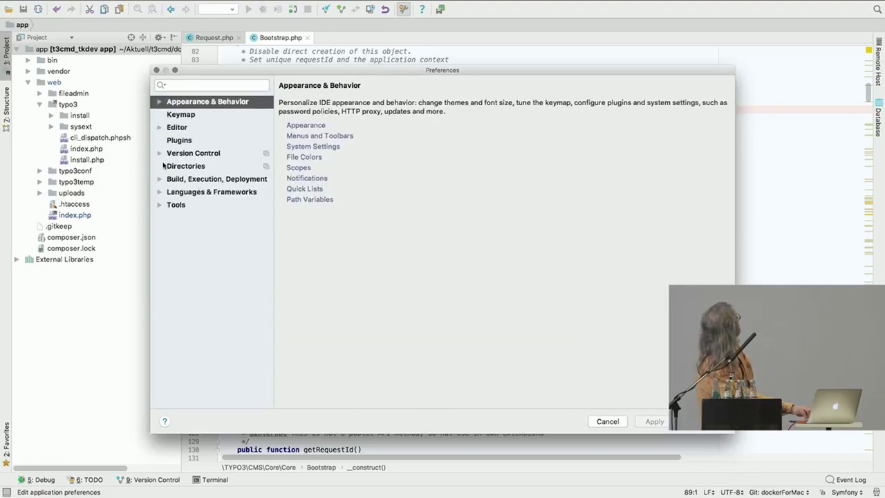
{"action": "left_click", "coordinate": [162, 193]}
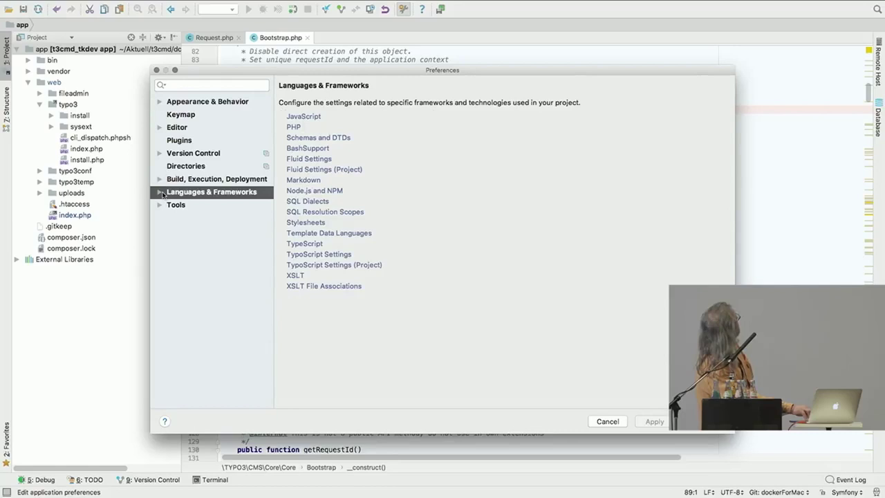
{"action": "left_click", "coordinate": [161, 193]}
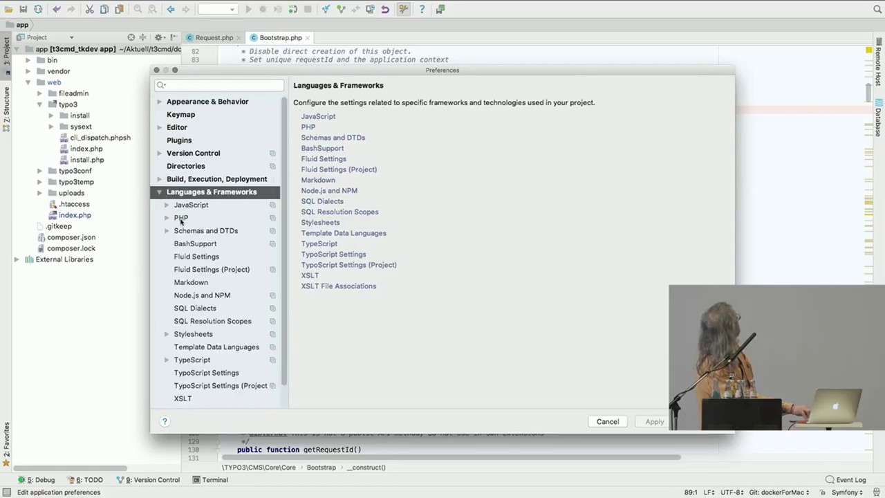